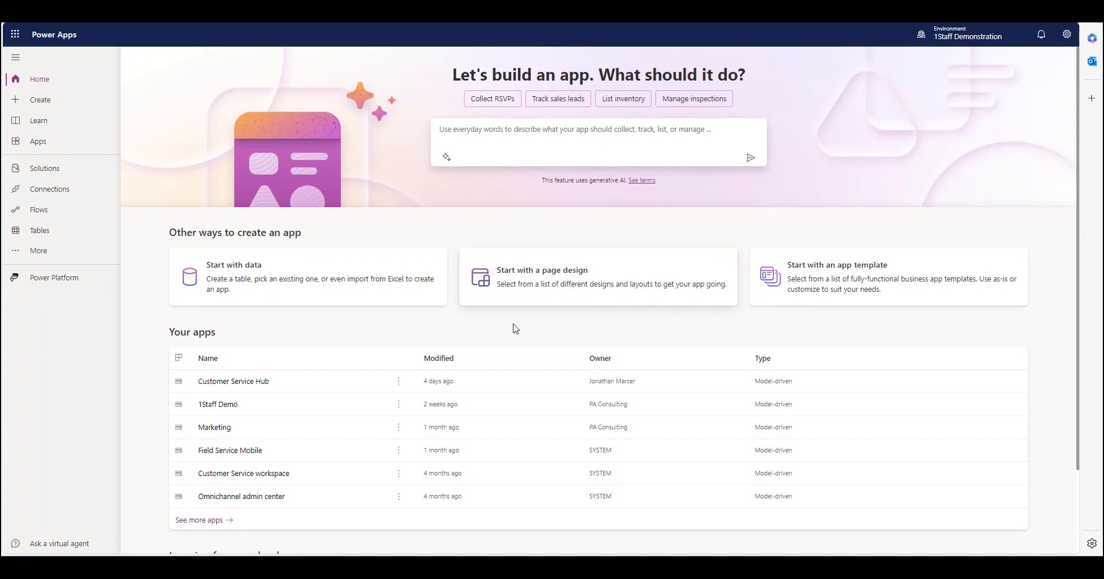
Open the 1Staff Demo app for editing and display its Accounts list in the preview.
mouse_move(394, 409)
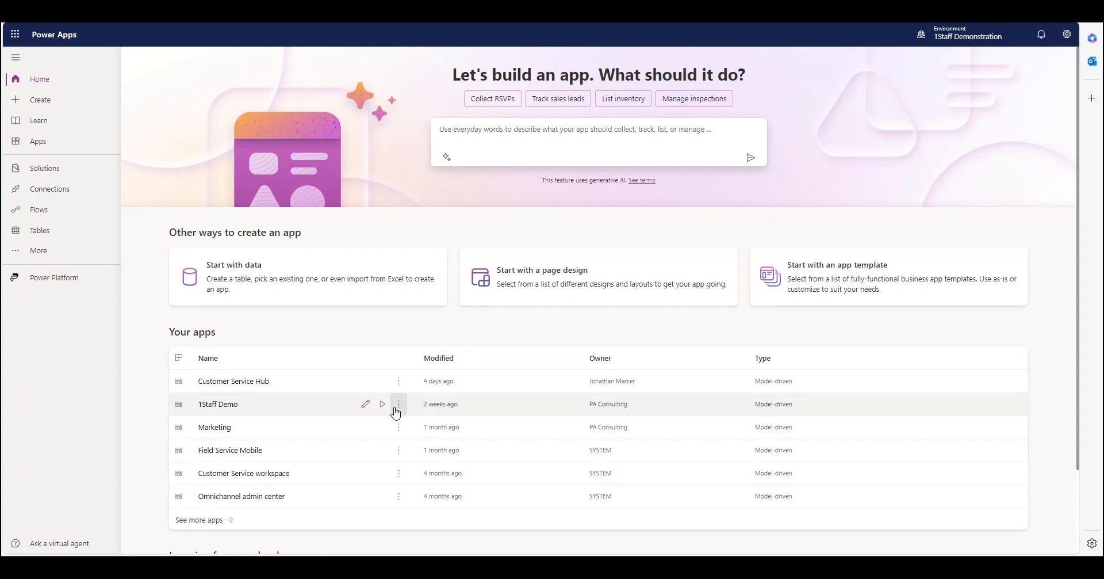
left_click(364, 406)
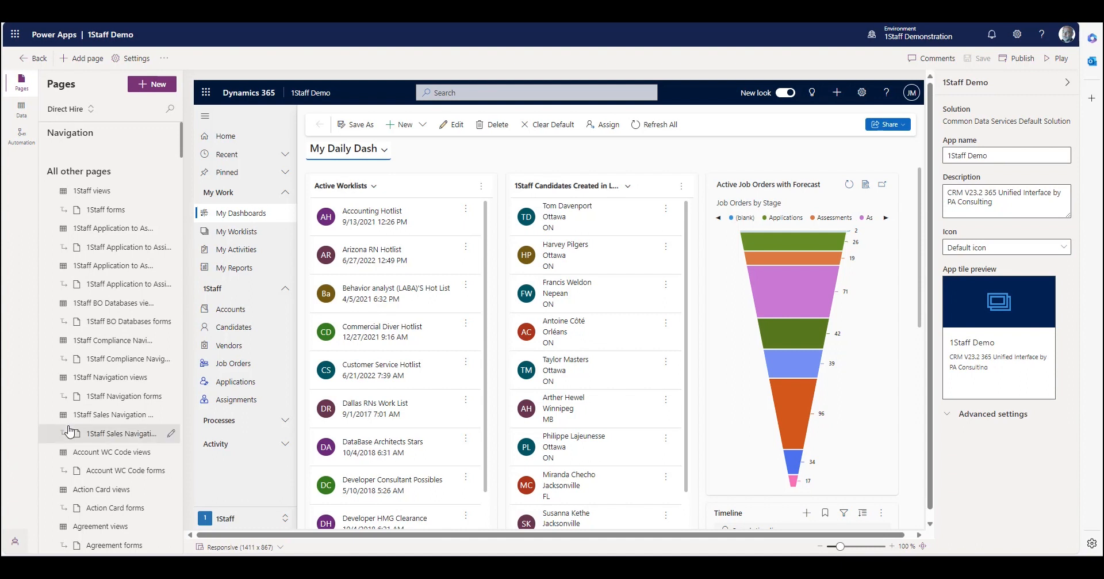
left_click(240, 316)
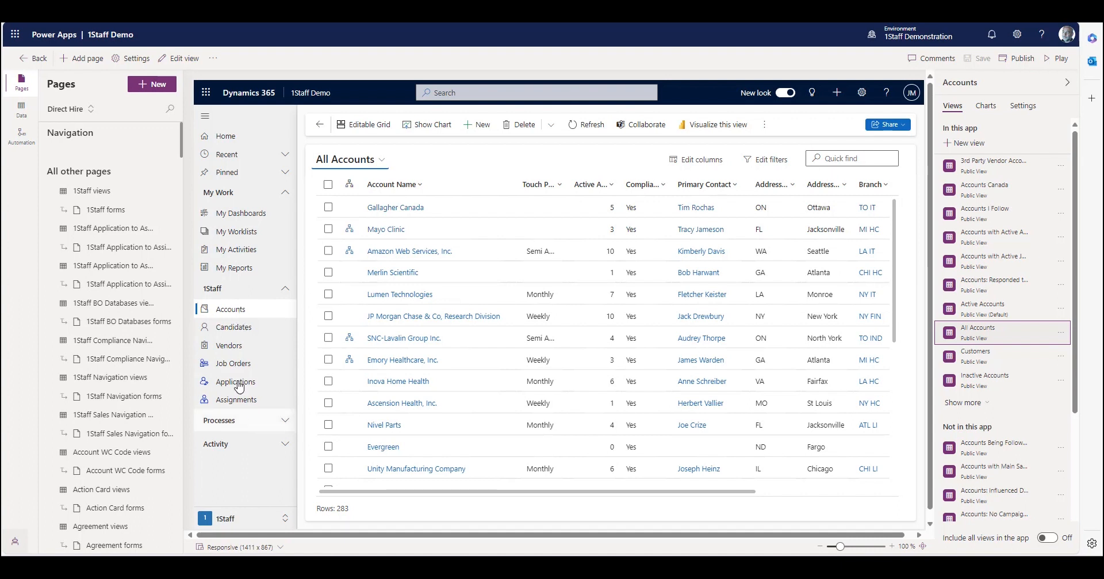
Collapse the 1Staff and My Work groups in the app preview and switch the page navigation to the 1Staff area.
left_click(246, 290)
left_click(251, 192)
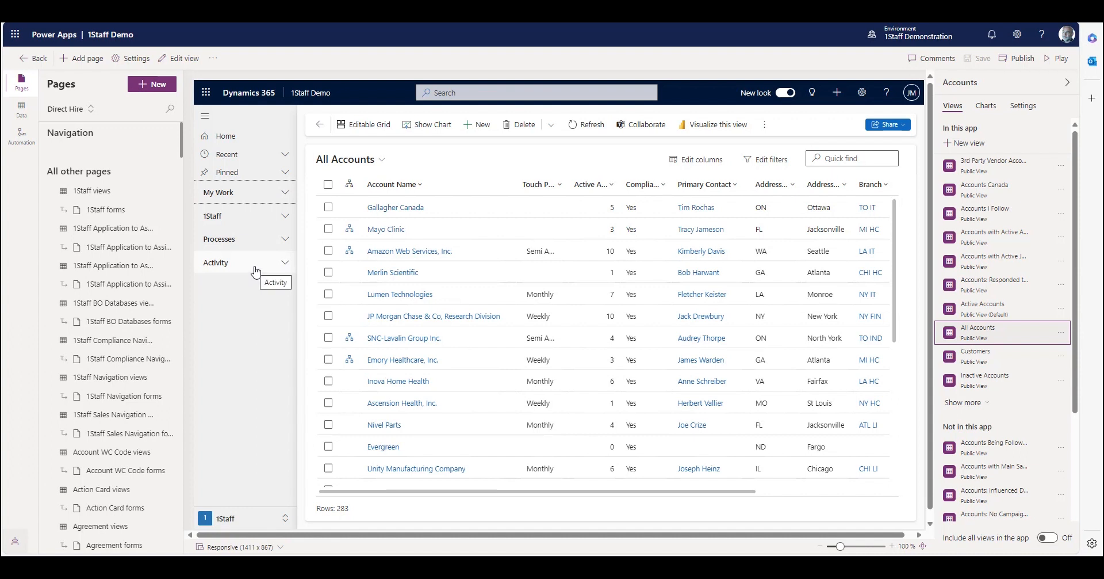
left_click(252, 520)
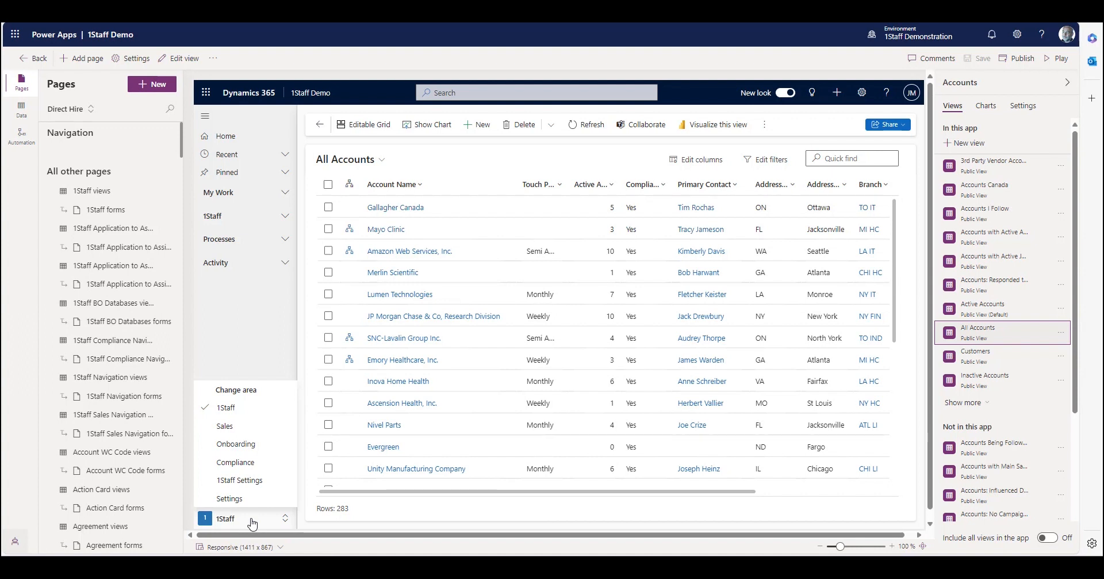
left_click(91, 109)
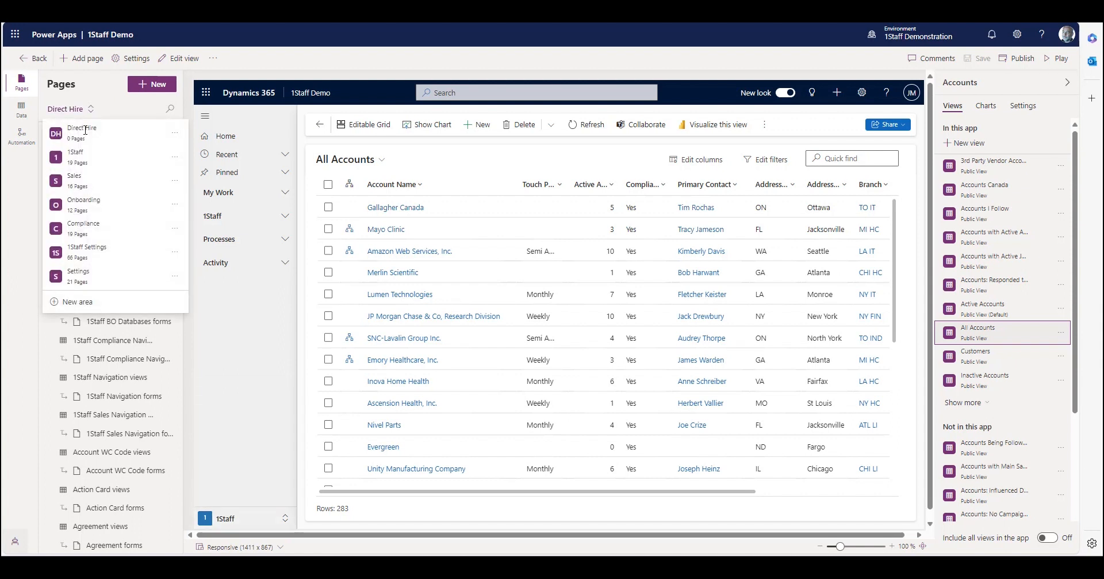
left_click(73, 161)
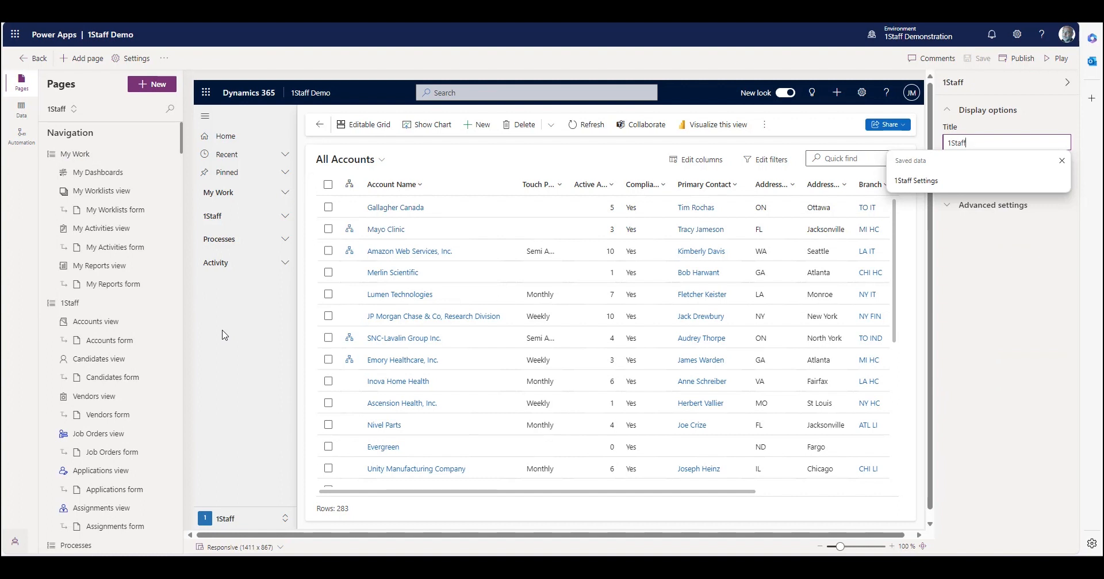
Open the Gallagher Canada account in the preview and open its Account V23.2 Demo main form for editing.
left_click(396, 208)
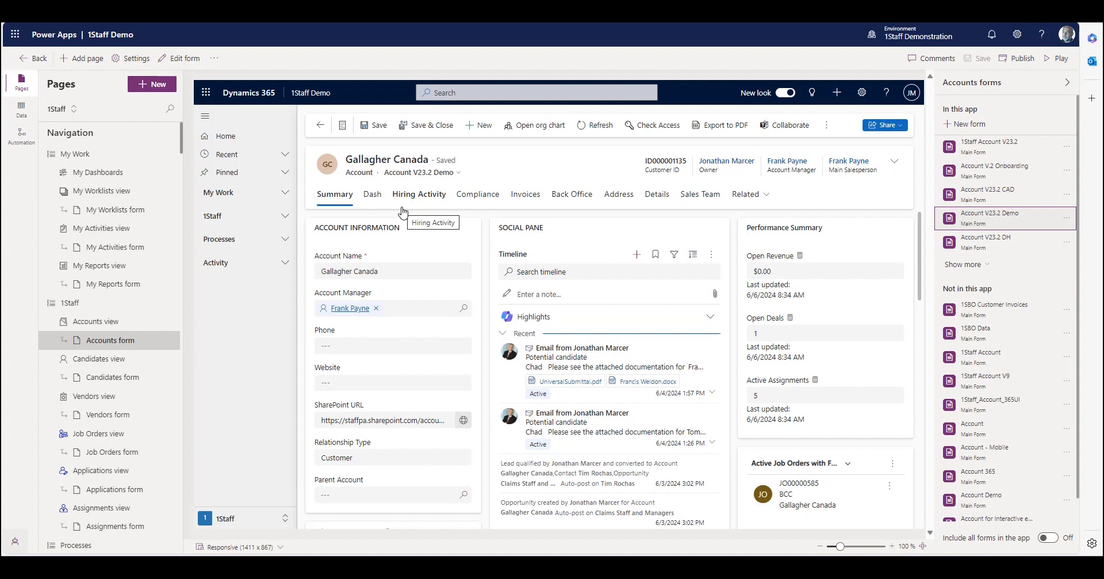
mouse_move(1047, 223)
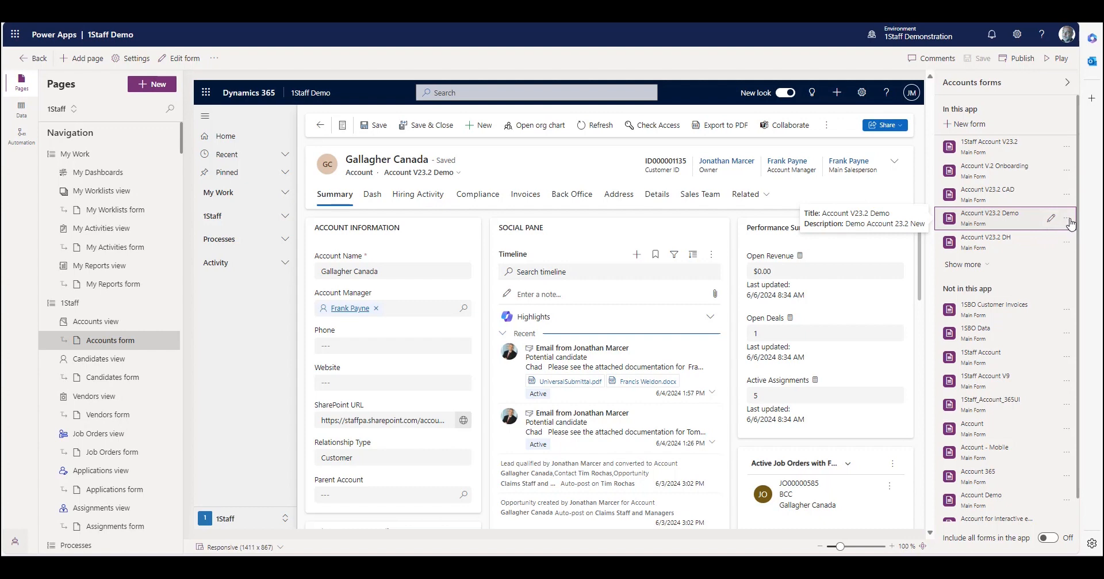
left_click(1066, 218)
left_click(1033, 258)
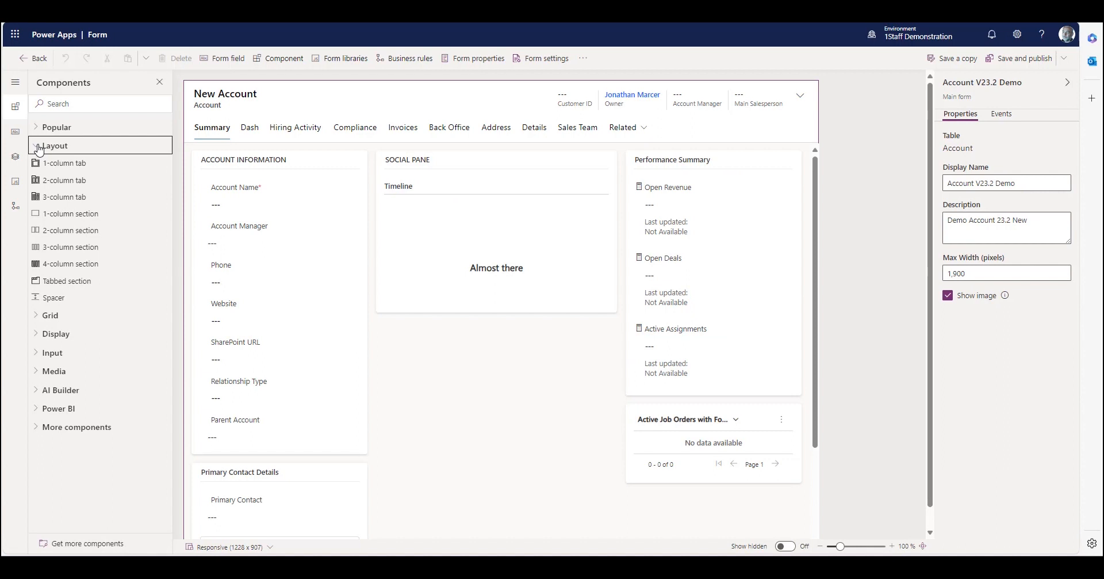
Examine the form components available under Layout, Grid, Display, Input, AI Builder and Power BI.
left_click(39, 149)
left_click(36, 166)
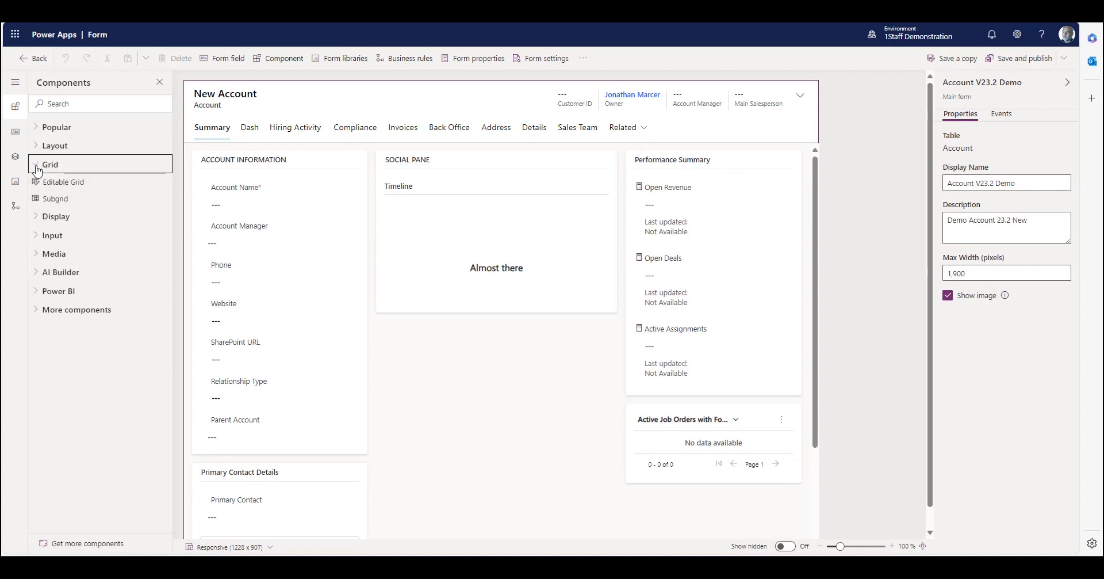
left_click(37, 167)
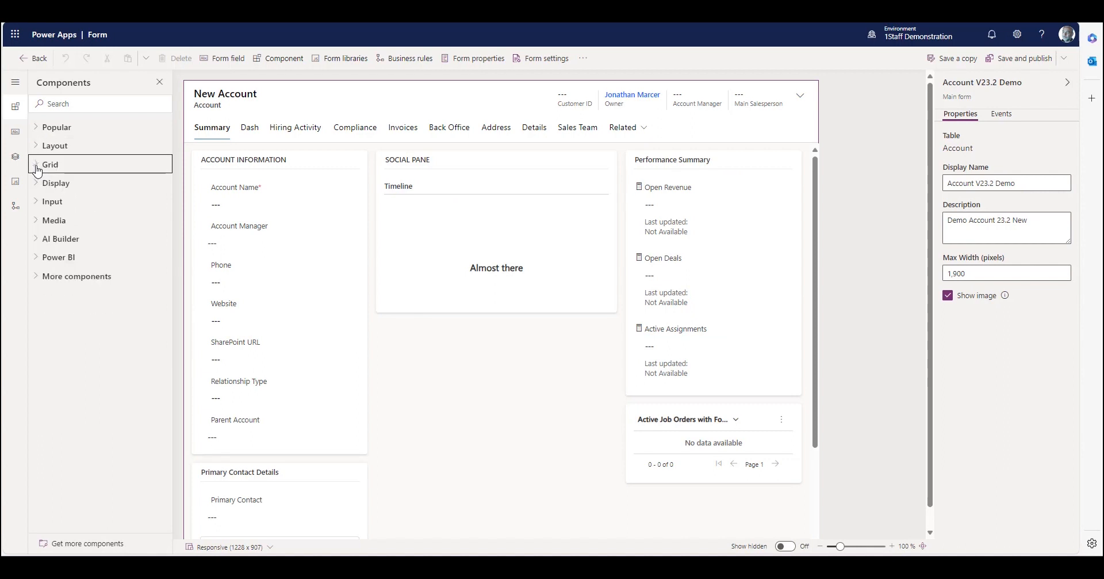
left_click(38, 185)
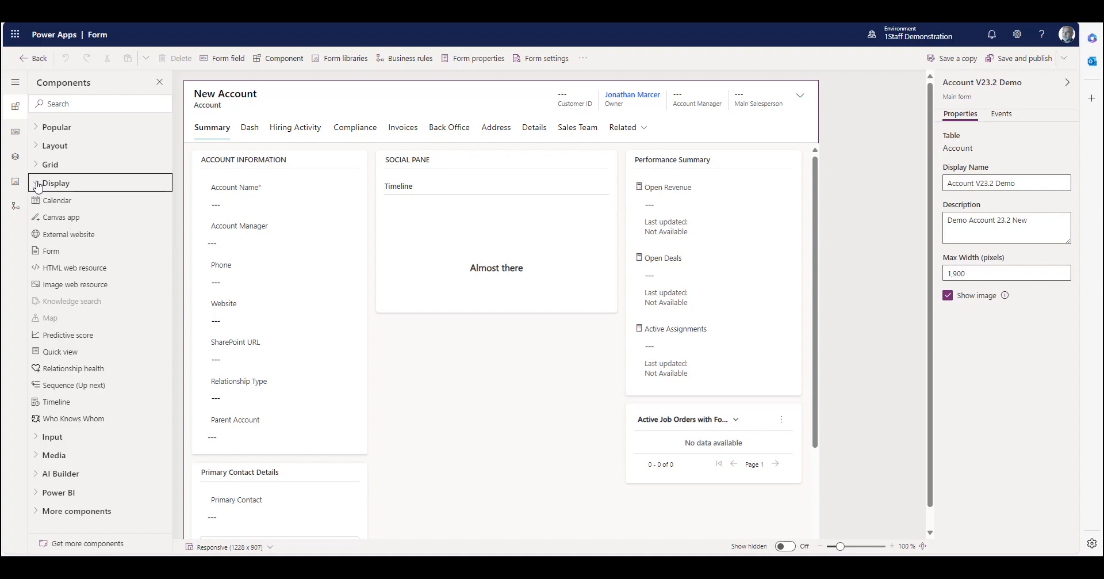
left_click(37, 185)
left_click(37, 203)
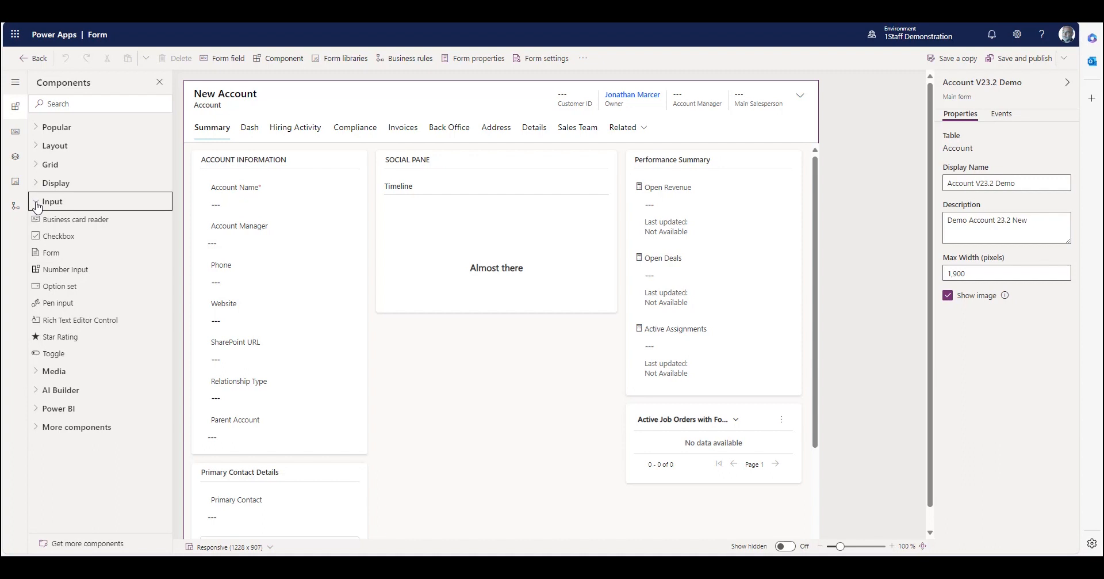
left_click(37, 206)
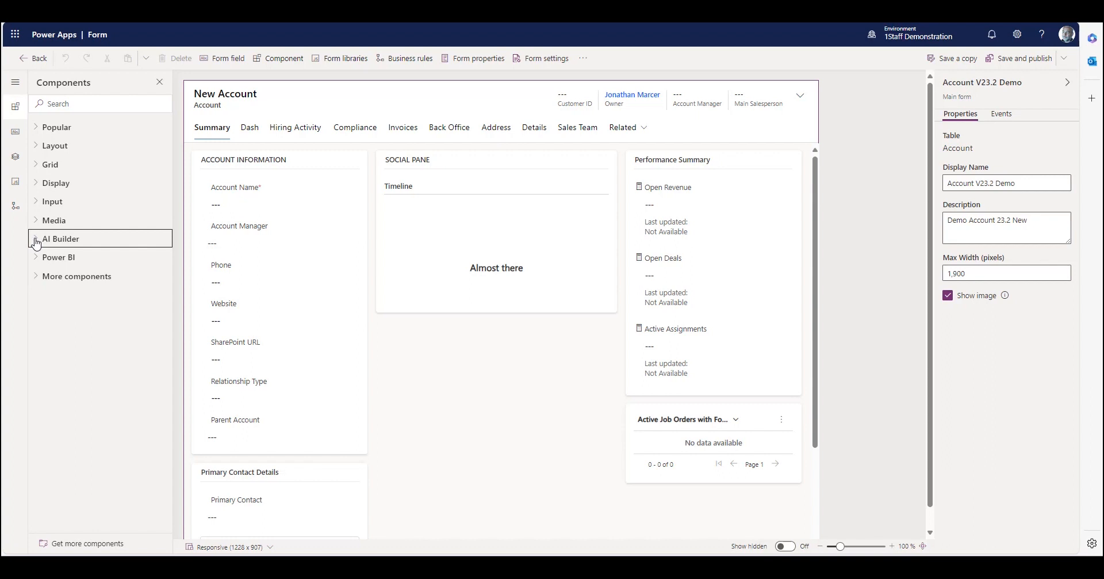
left_click(38, 259)
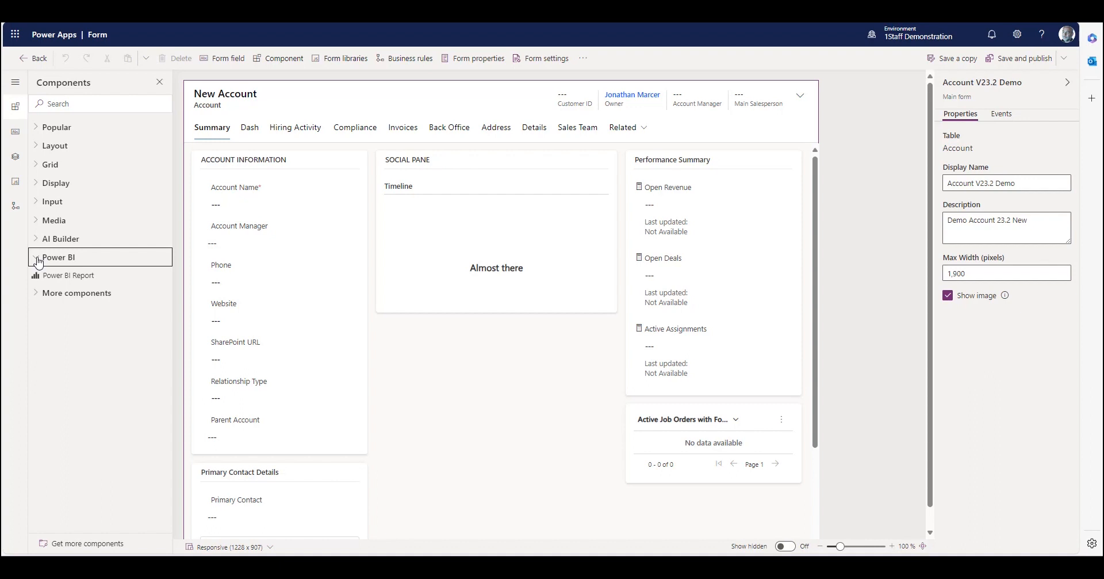
Add the Account Classificiation column below Account Name in the Account Information section, and select the Account Manager field.
left_click(15, 134)
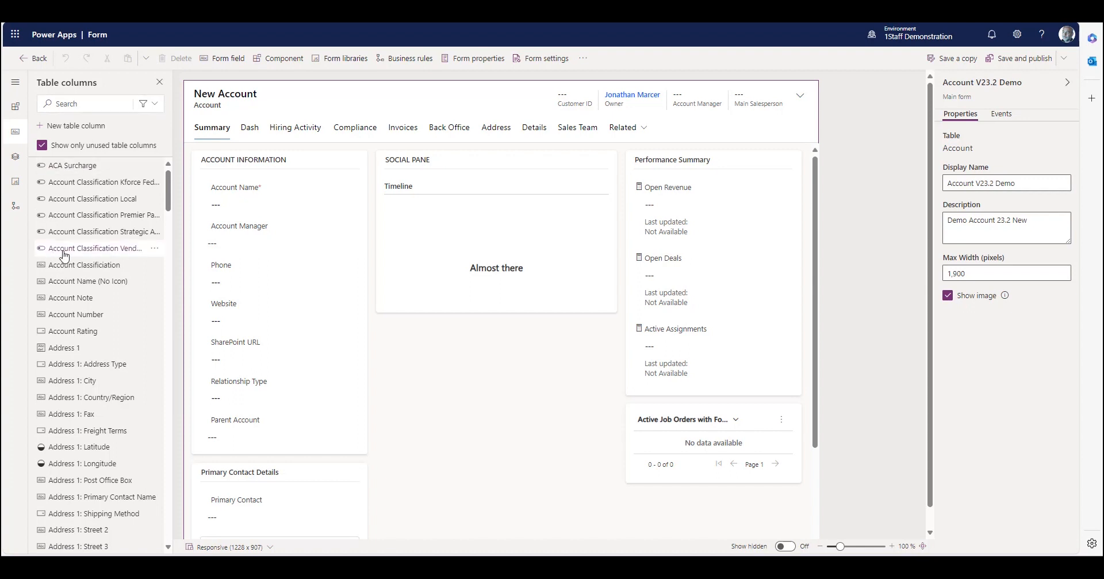
left_click_drag(73, 265, 292, 217)
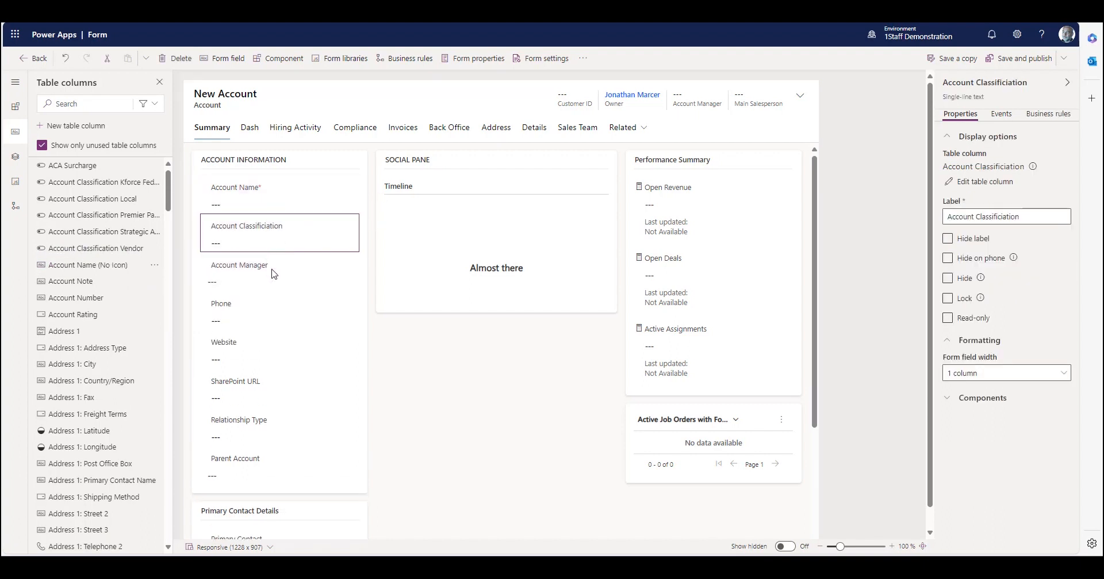
left_click(274, 273)
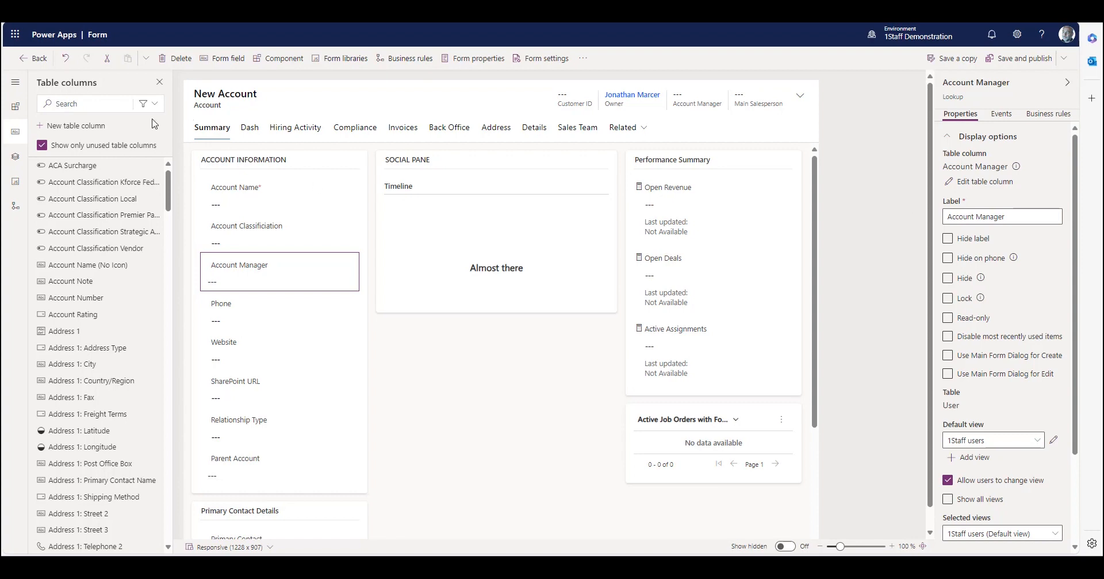
Start a new table column and look through the data types available for it.
left_click(60, 129)
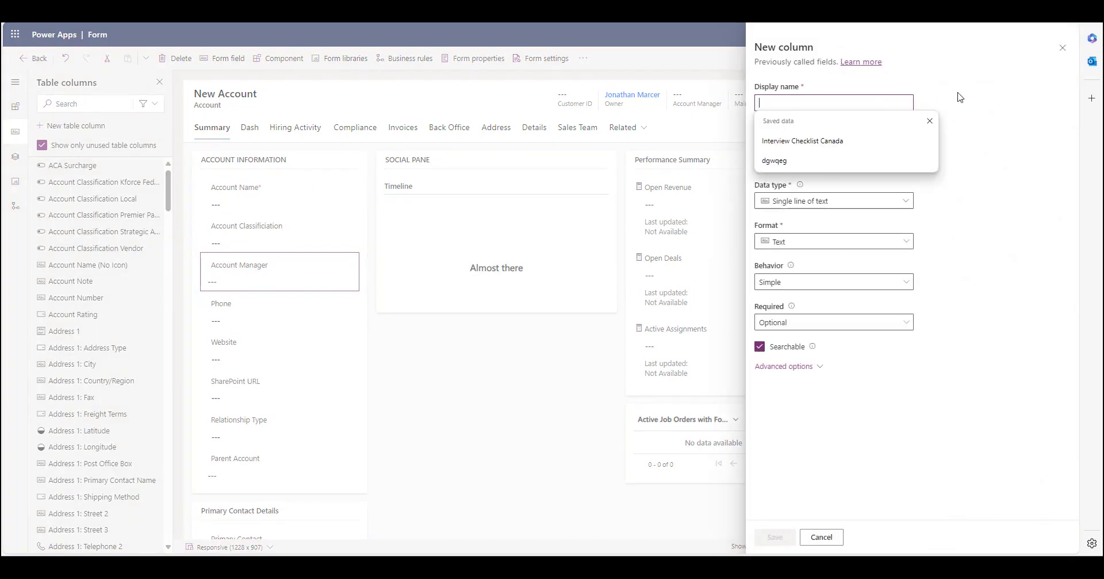
left_click(1001, 113)
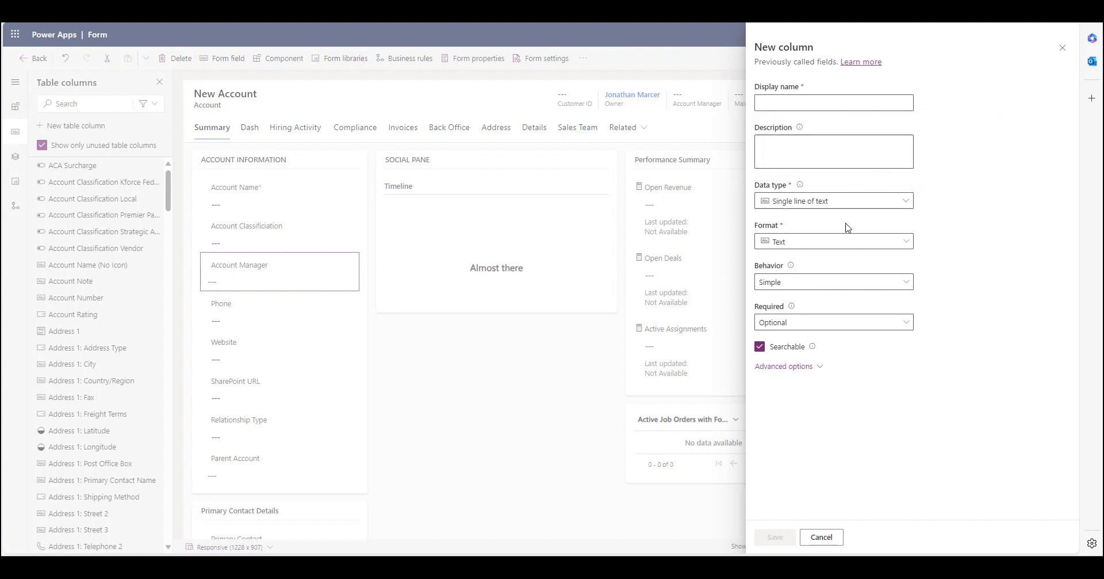
left_click(857, 206)
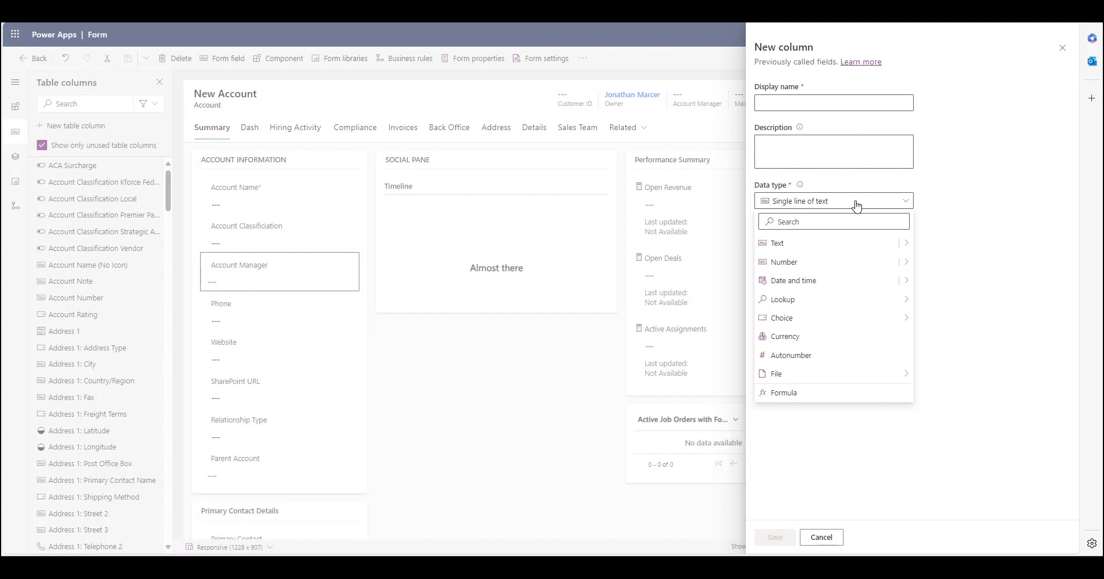
mouse_move(859, 379)
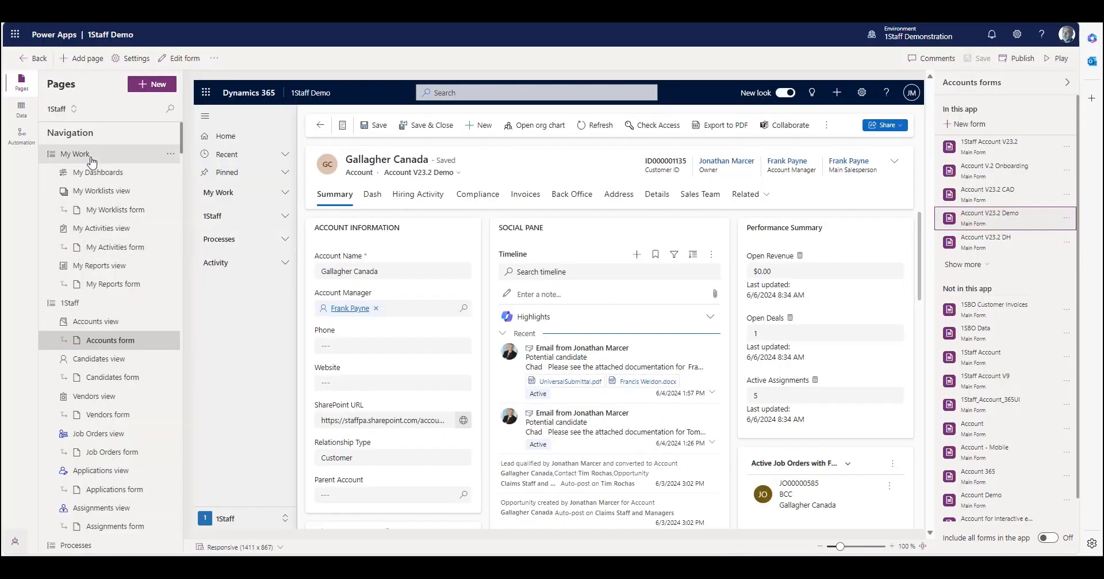
Open the Applications Healthcare business process flow for editing in a new tab.
left_click(22, 136)
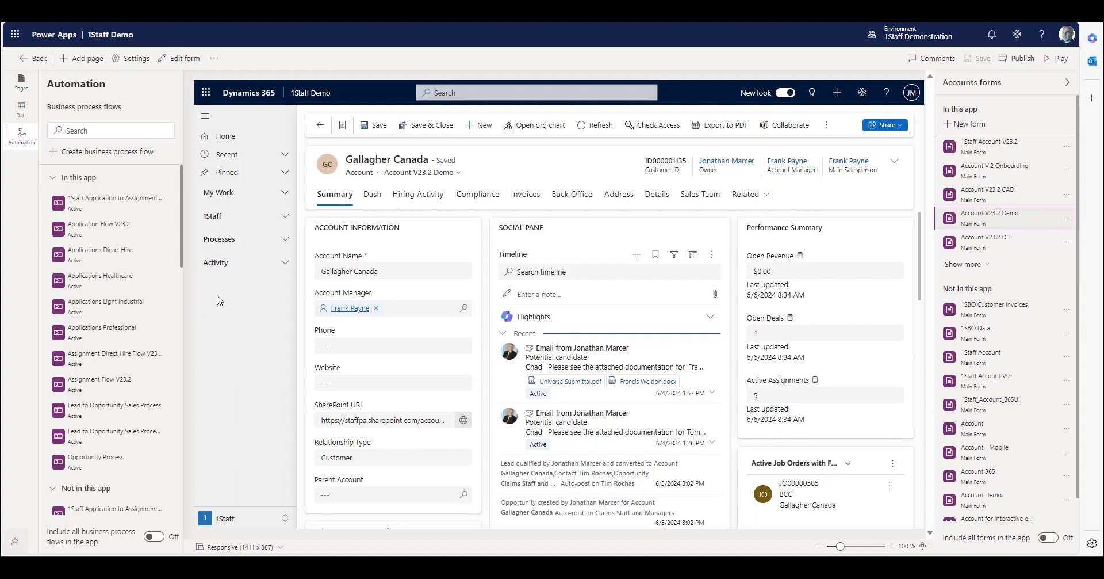
right_click(152, 290)
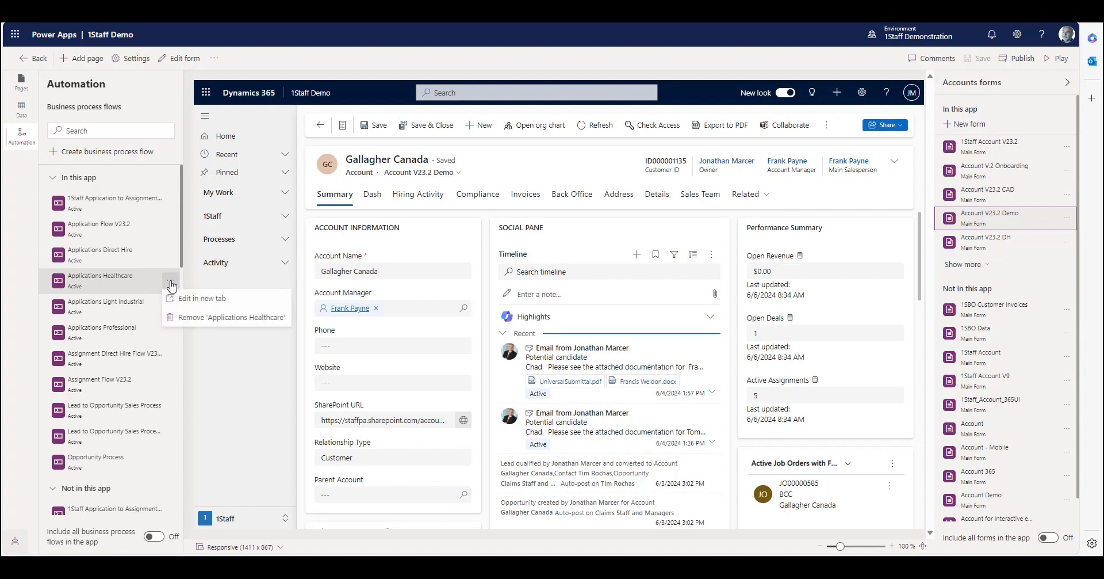
left_click(190, 297)
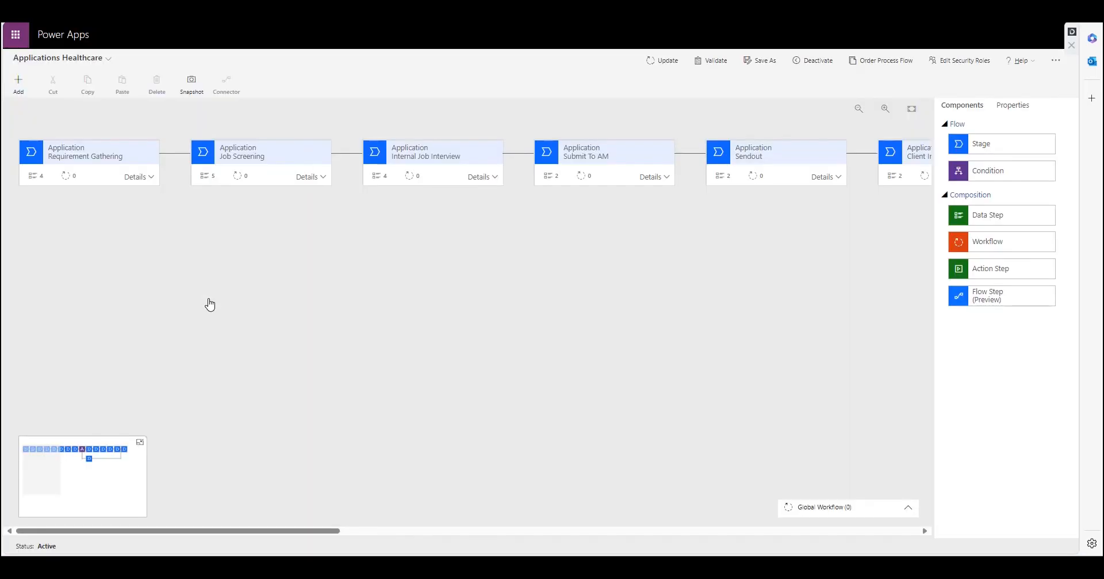
Examine the Job Screening stage's steps, the Internal Job Interview stage's properties and the Text Candidate Interest action step's properties.
left_click(138, 177)
left_click(299, 176)
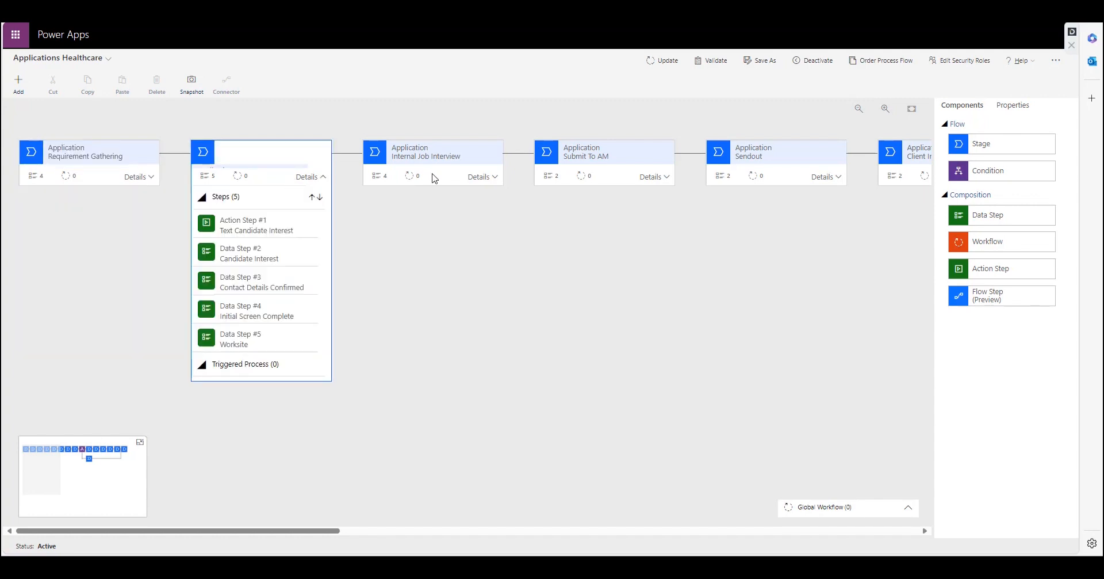
left_click(438, 178)
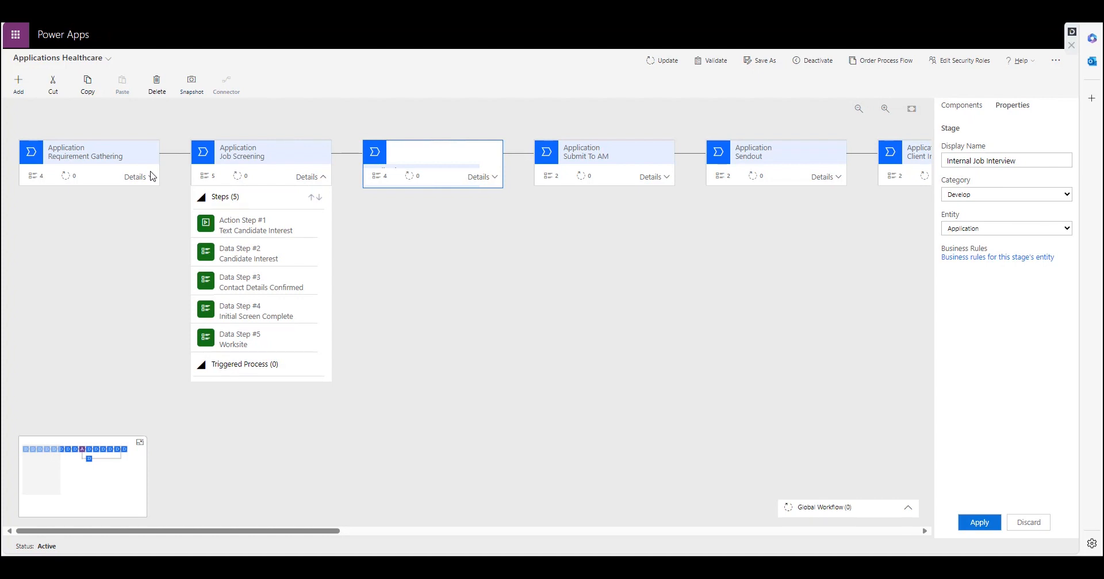
left_click(977, 109)
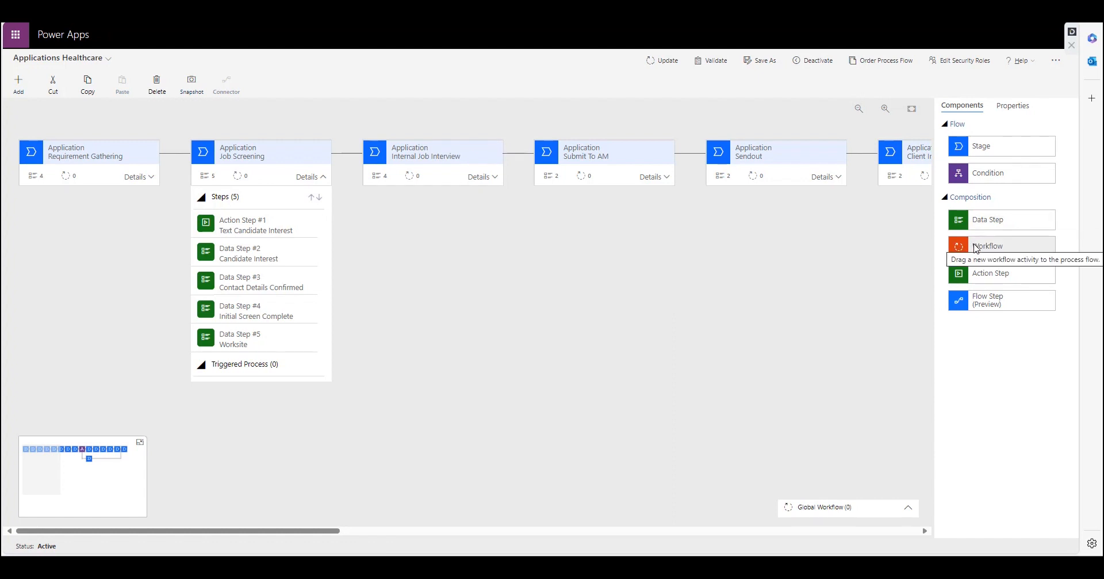
left_click(283, 232)
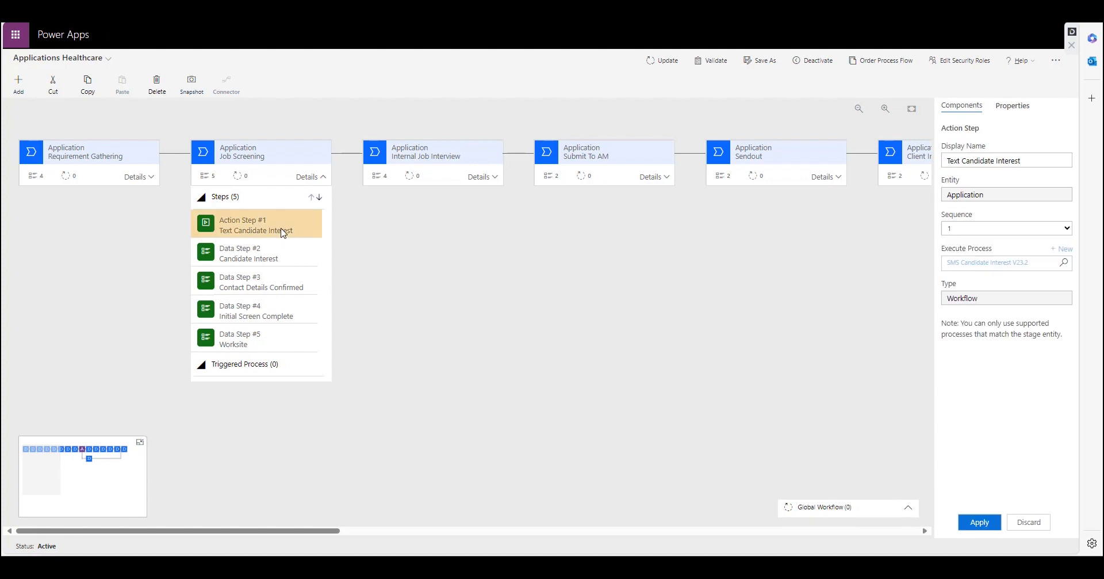